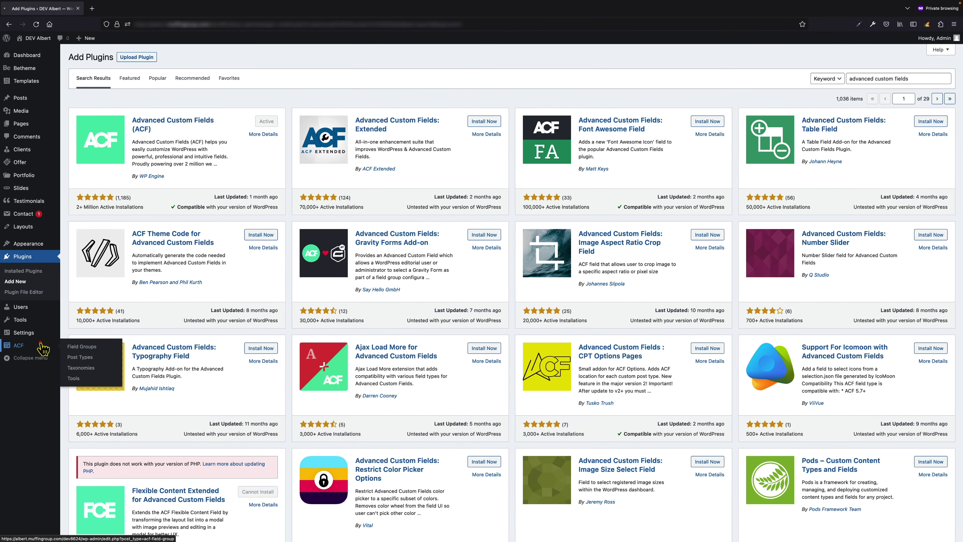
Create a new ACF field group from ACF > Field Groups and start titling it Prices.
{"action": "left_click", "coordinate": [40, 346]}
{"action": "left_click", "coordinate": [42, 349]}
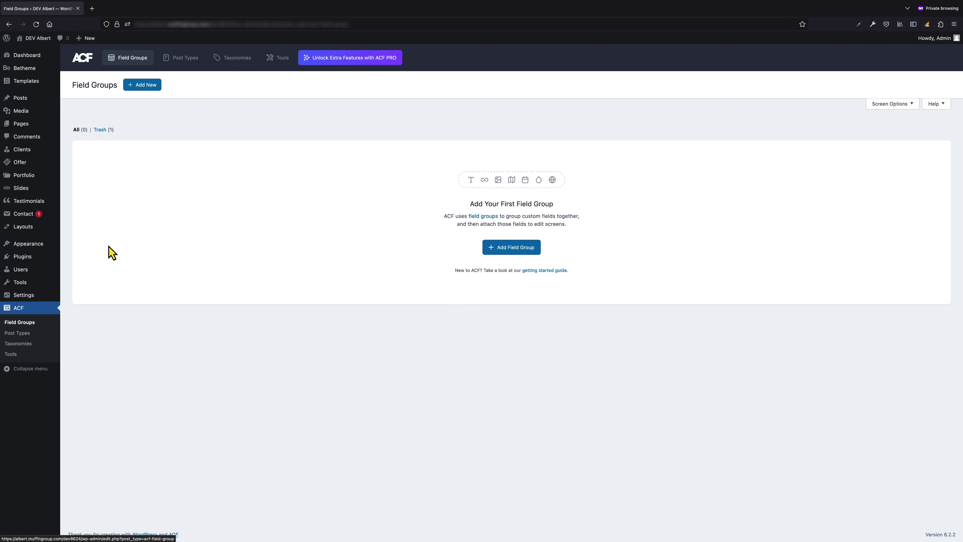
{"action": "left_click", "coordinate": [156, 85]}
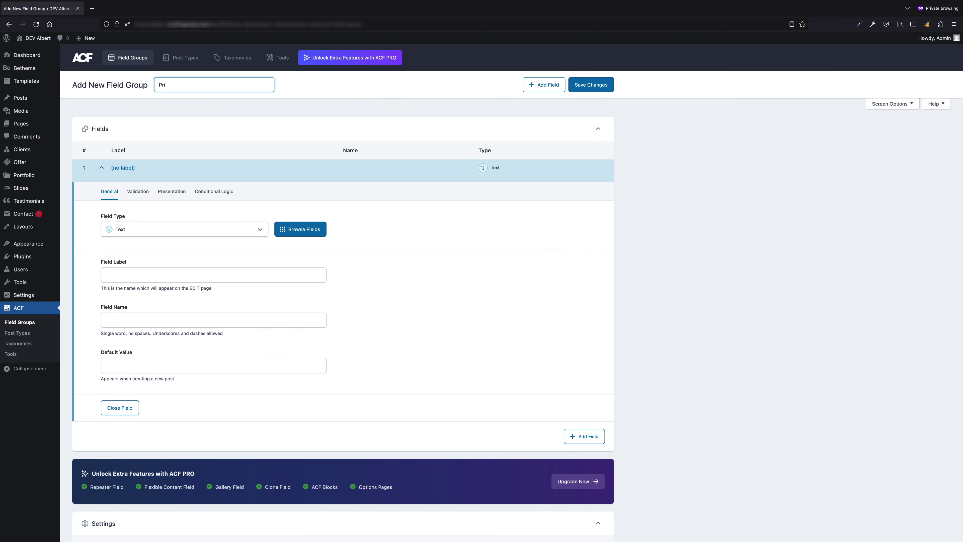
Add a Text field labelled Price, with the auto-filled field name price, to the Prices group.
{"action": "left_click", "coordinate": [205, 106]}
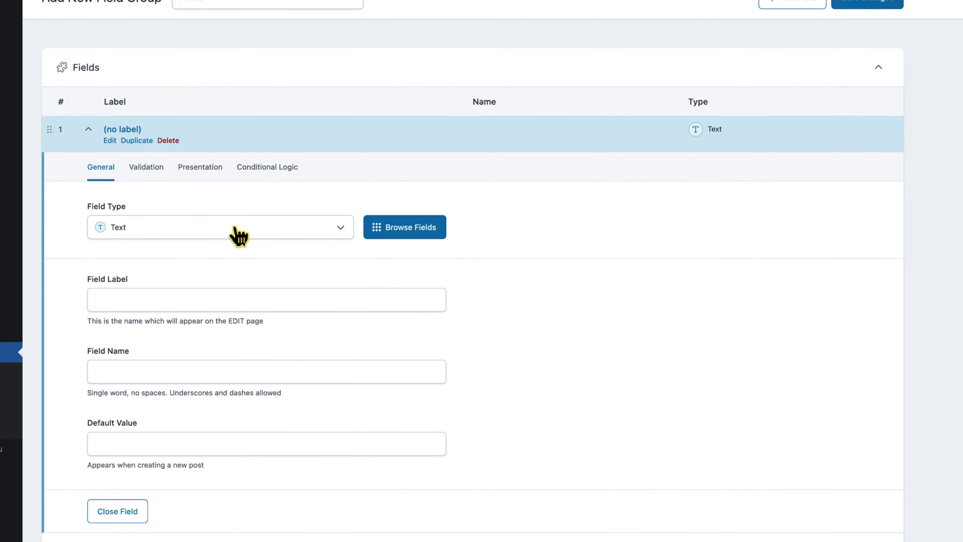
{"action": "left_click", "coordinate": [193, 228]}
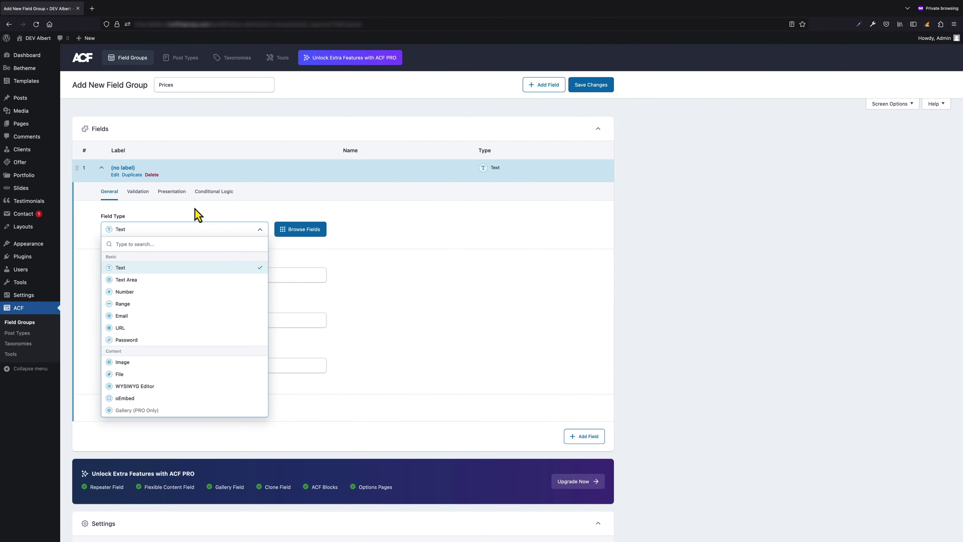
{"action": "left_click", "coordinate": [197, 214]}
{"action": "left_click", "coordinate": [177, 274]}
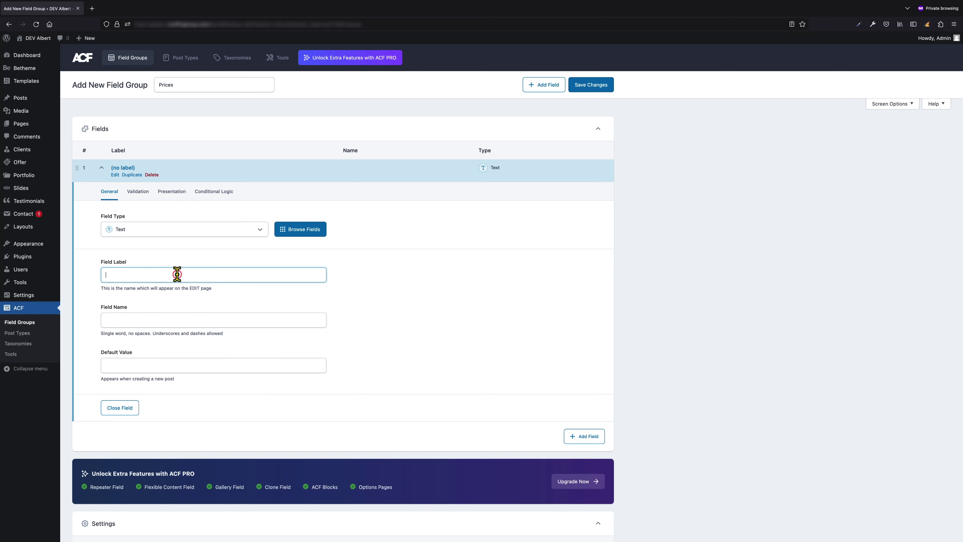
{"action": "left_click", "coordinate": [268, 296]}
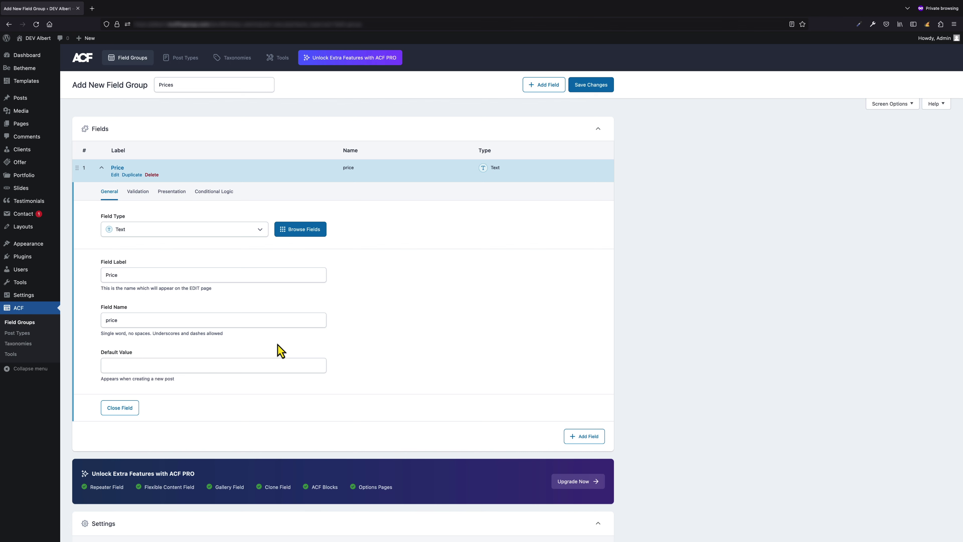
{"action": "scroll", "coordinate": [278, 344], "scroll_direction": "down", "scroll_amount": 4}
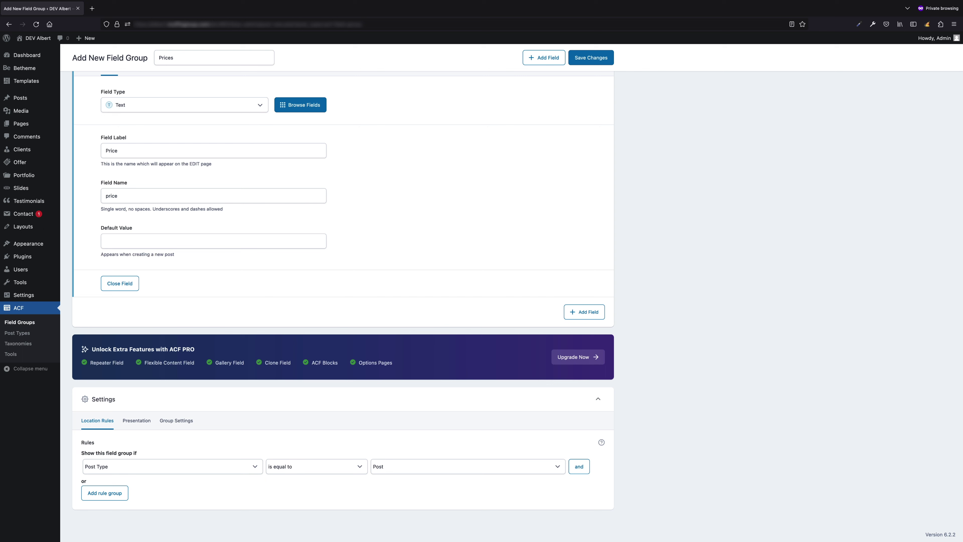
Set the location rule to Post Type is equal to Portfolio item and save the Prices group.
{"action": "left_click", "coordinate": [243, 468]}
{"action": "left_click", "coordinate": [279, 444]}
{"action": "left_click", "coordinate": [296, 470]}
{"action": "left_click", "coordinate": [314, 442]}
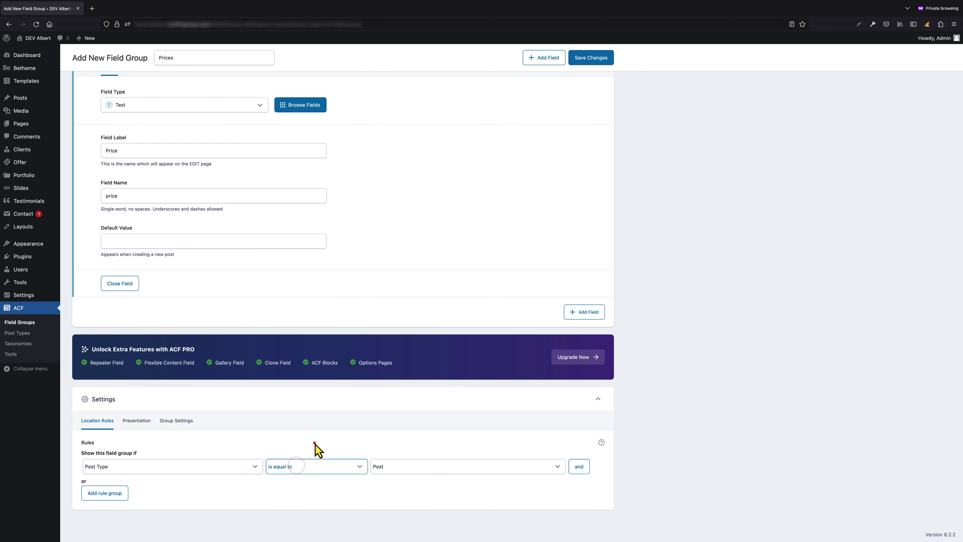
{"action": "left_click", "coordinate": [417, 471]}
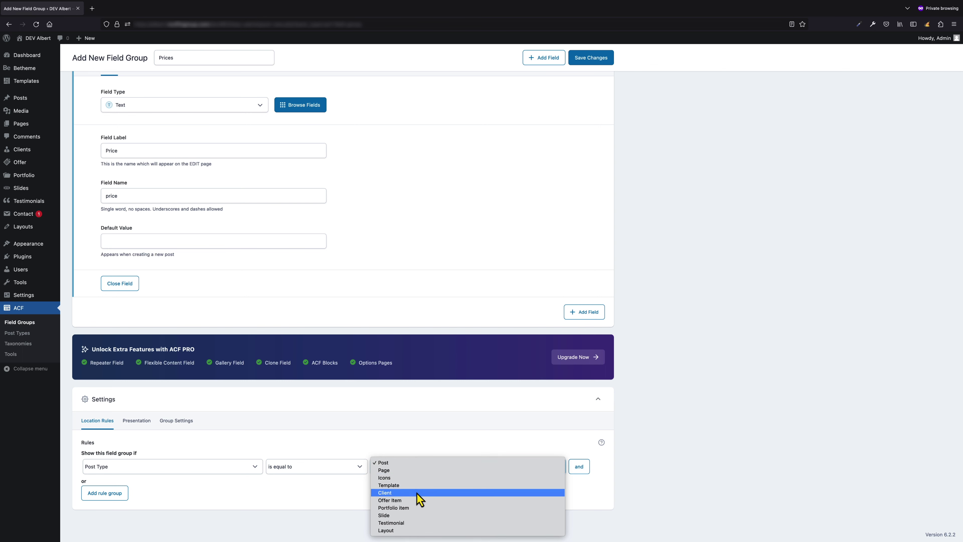
{"action": "left_click", "coordinate": [417, 507]}
{"action": "left_click", "coordinate": [428, 440]}
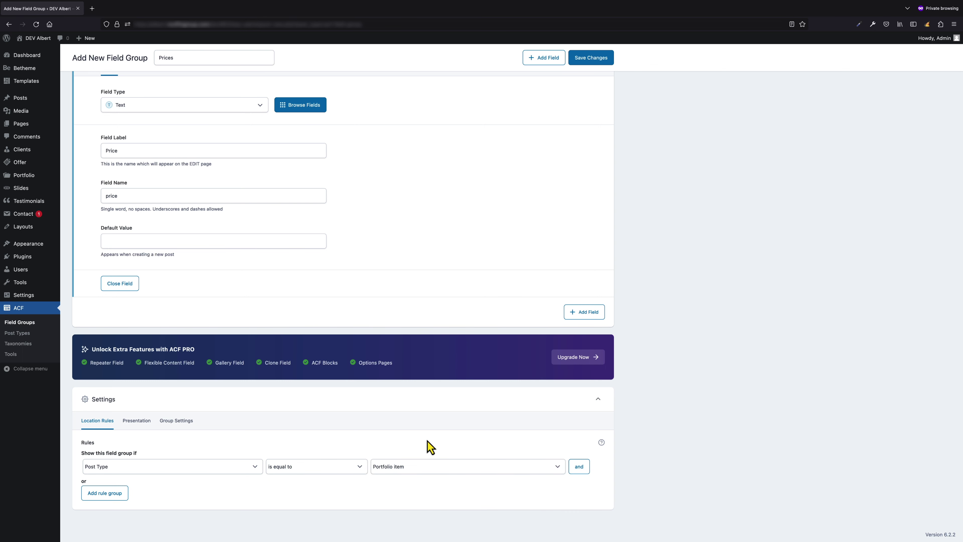
{"action": "left_click", "coordinate": [598, 60]}
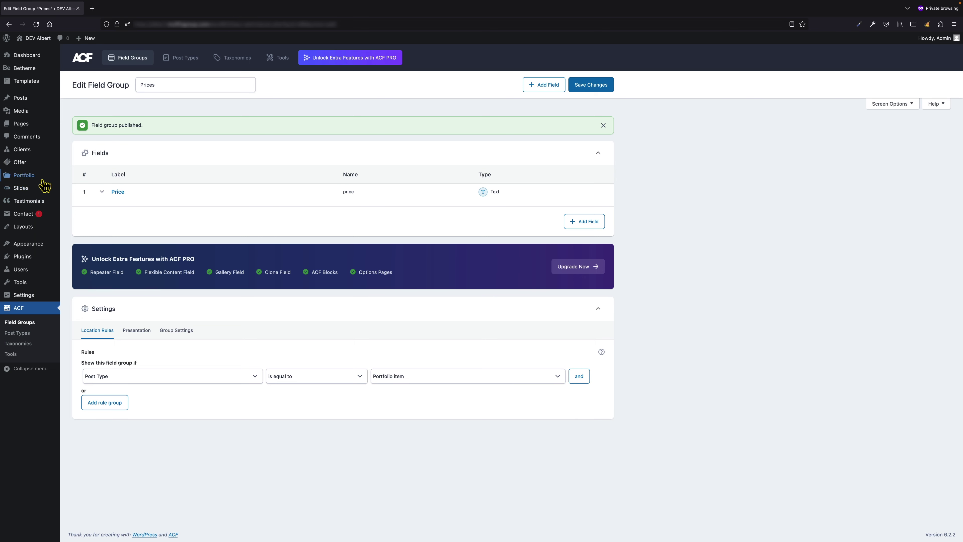
Enter 99 as the LEXUS LC 500 item's Price, update it, and open it in BeBuilder.
{"action": "mouse_move", "coordinate": [38, 175]}
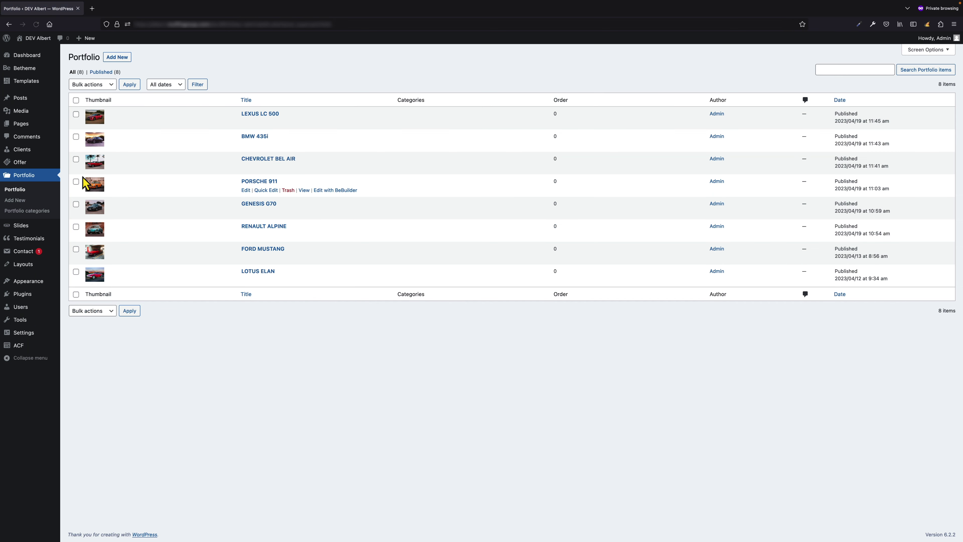
{"action": "left_click", "coordinate": [244, 123]}
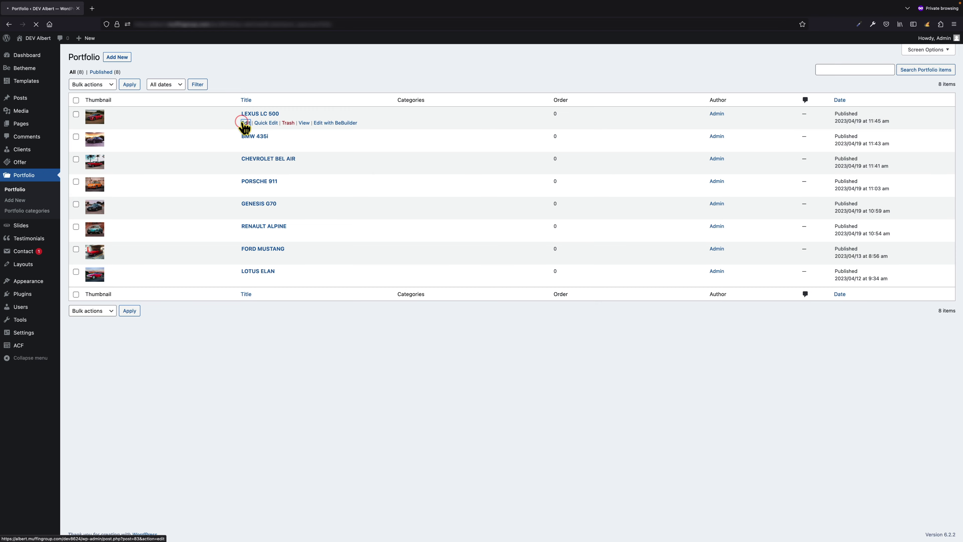
{"action": "scroll", "coordinate": [383, 260], "scroll_direction": "down", "scroll_amount": 10}
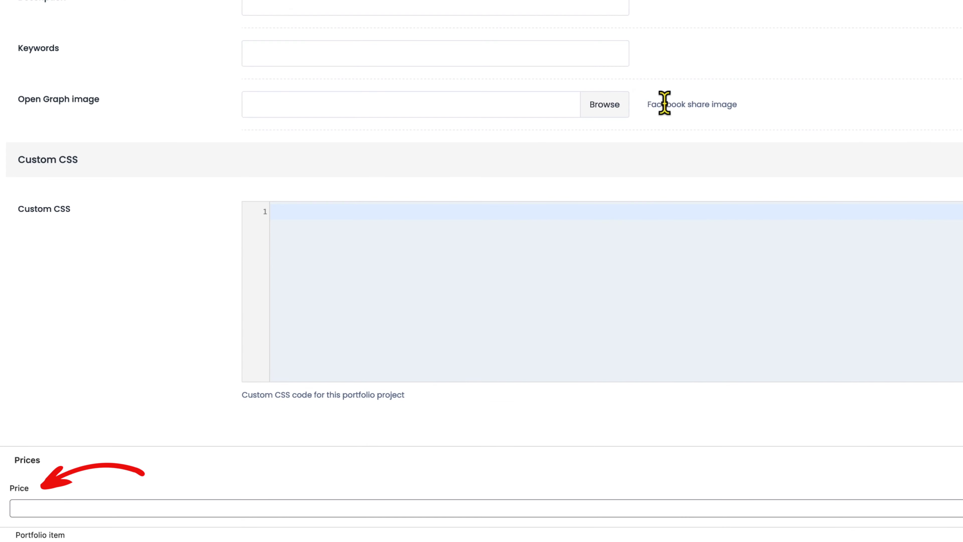
{"action": "left_click", "coordinate": [133, 501]}
{"action": "type", "text": "99"}
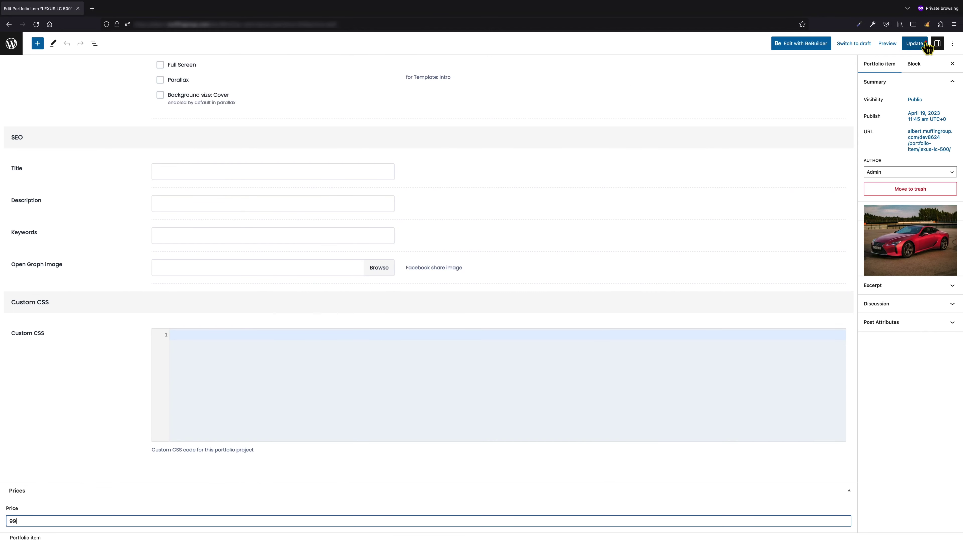
{"action": "left_click", "coordinate": [928, 46]}
{"action": "left_click", "coordinate": [804, 45]}
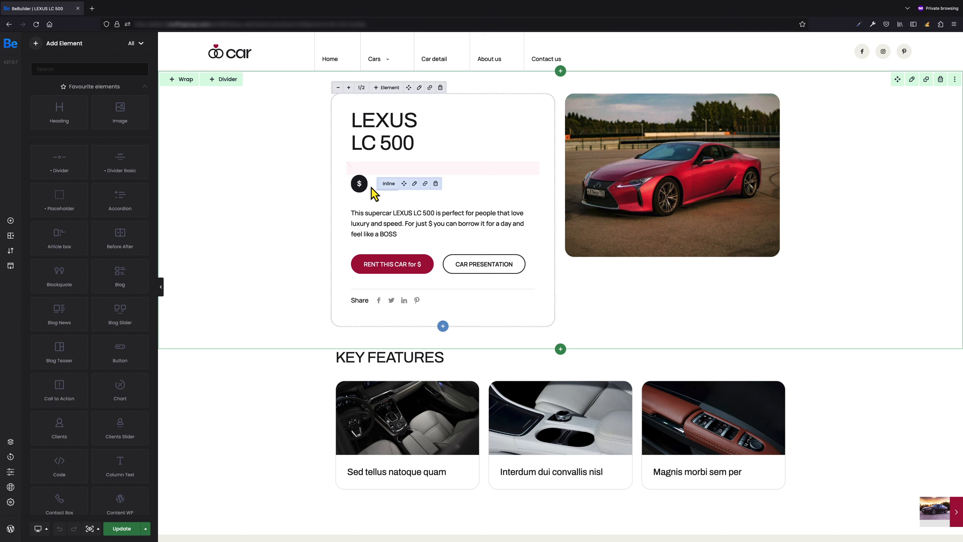
Type {acf:price} after the $ in the price badge heading's Title.
{"action": "left_click", "coordinate": [389, 182]}
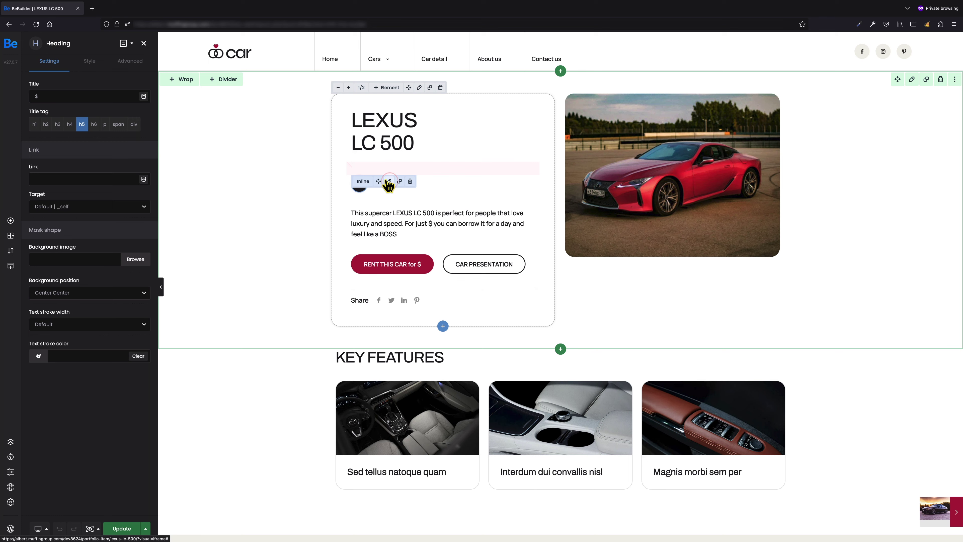
{"action": "left_click", "coordinate": [48, 95]}
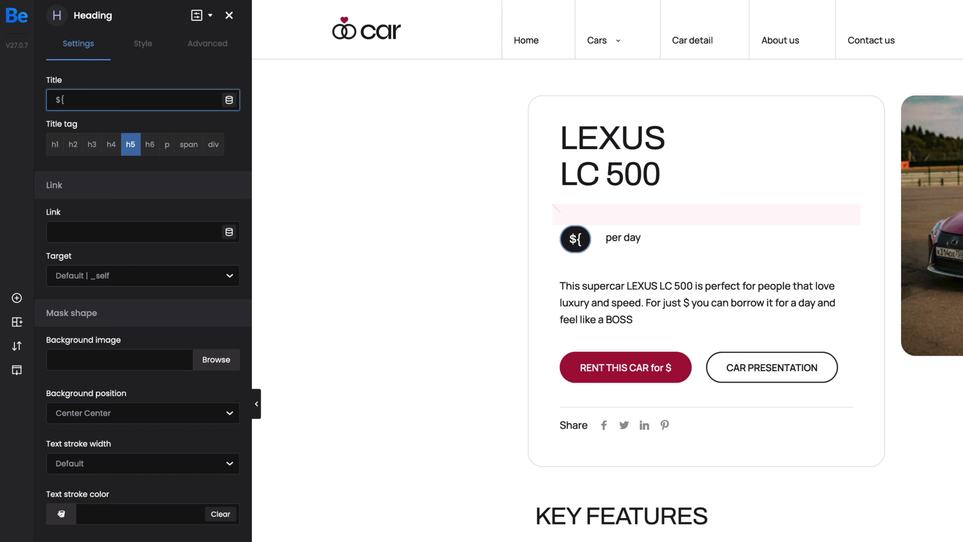
{"action": "type", "text": "{ac"}
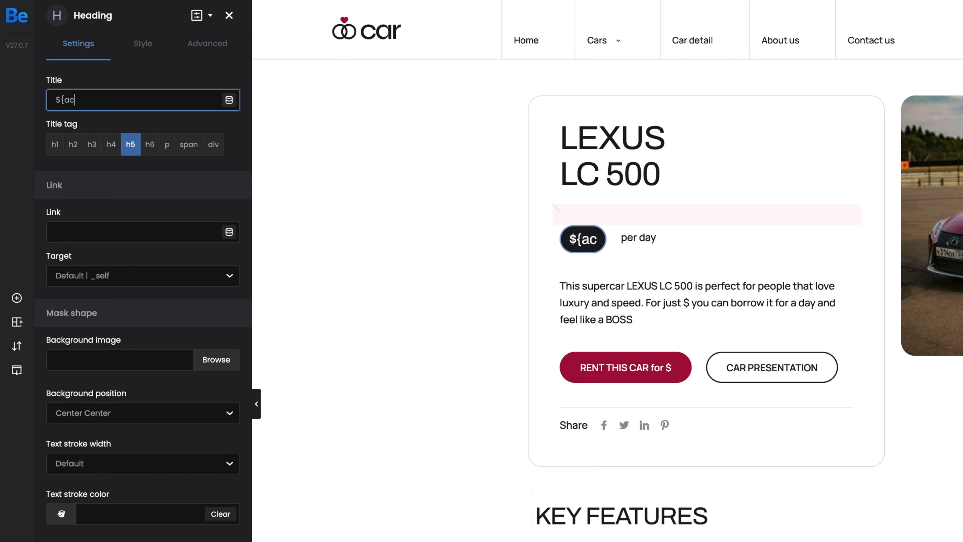
{"action": "type", "text": "f:"}
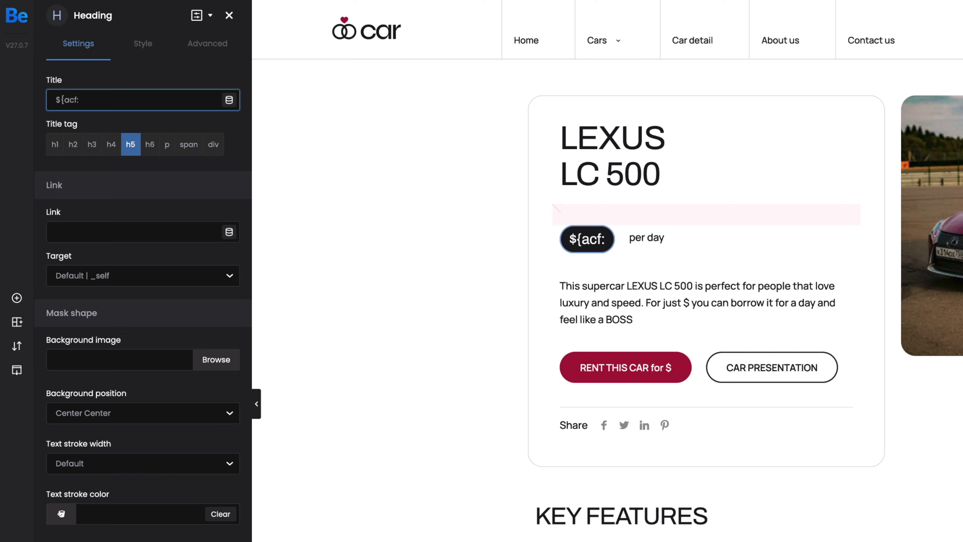
{"action": "type", "text": "price"}
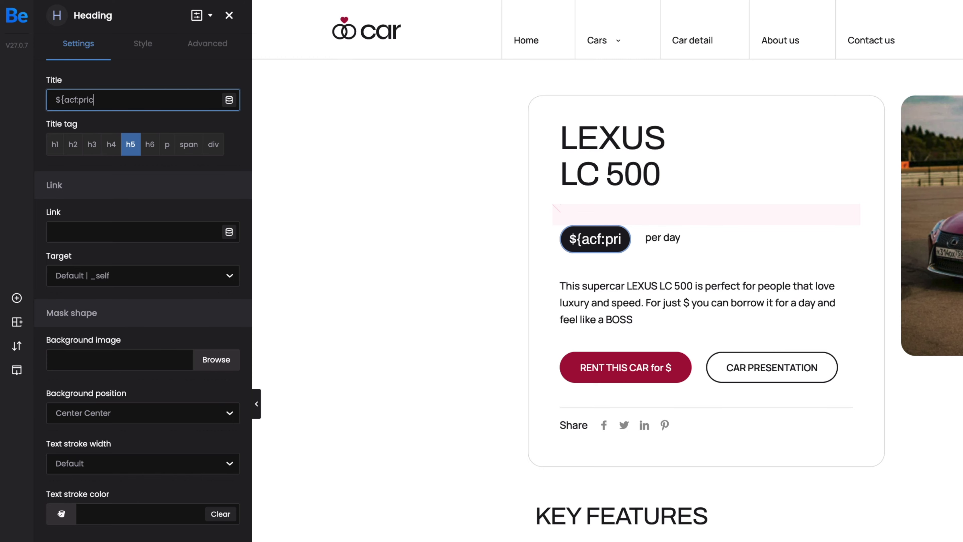
{"action": "type", "text": "}"}
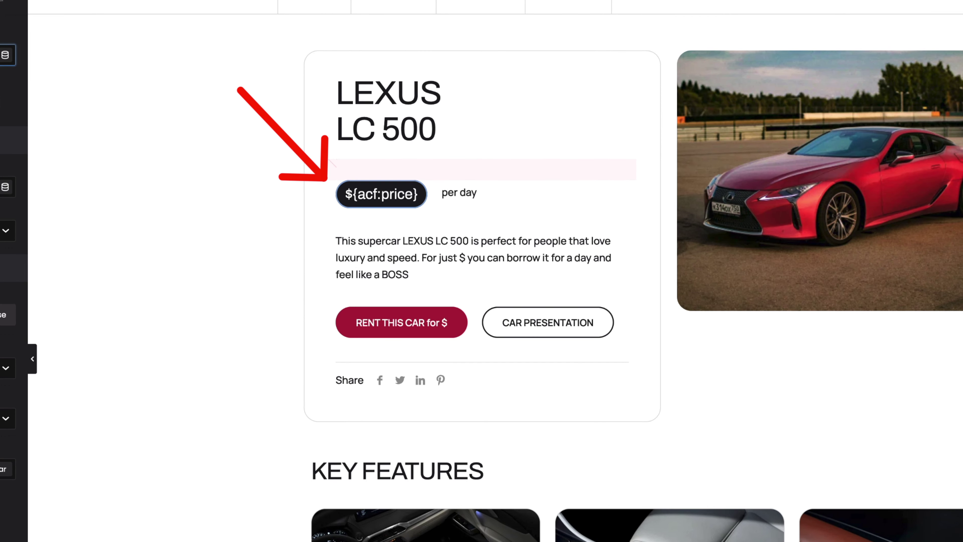
Apply the badge change and paste {acf:price} after the $ in the car description.
{"action": "double_click", "coordinate": [381, 194]}
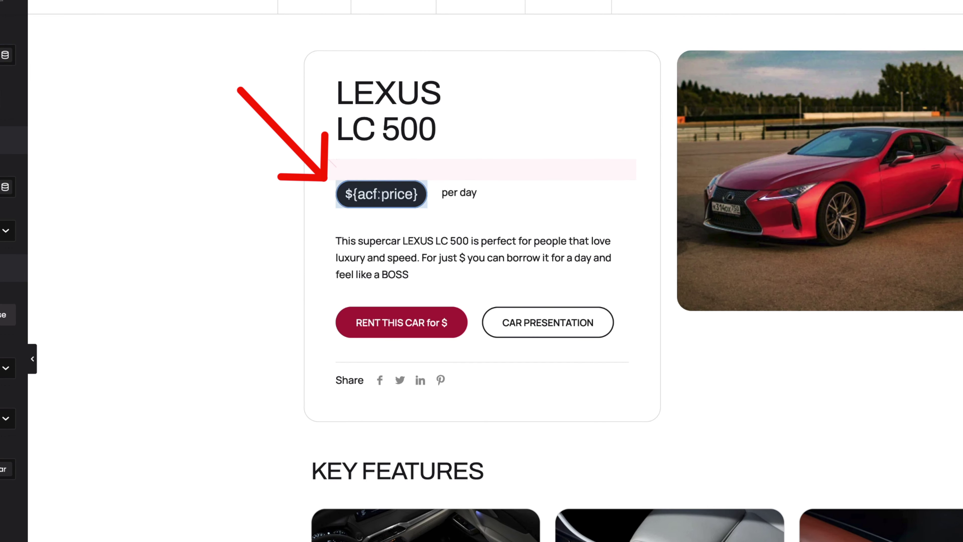
{"action": "left_click", "coordinate": [467, 260]}
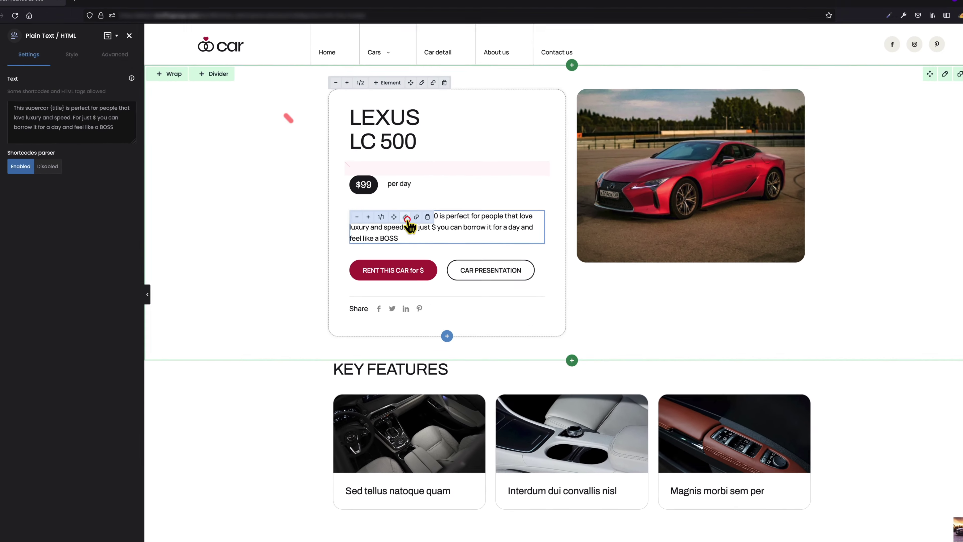
{"action": "type", "text": "{acf:price}"}
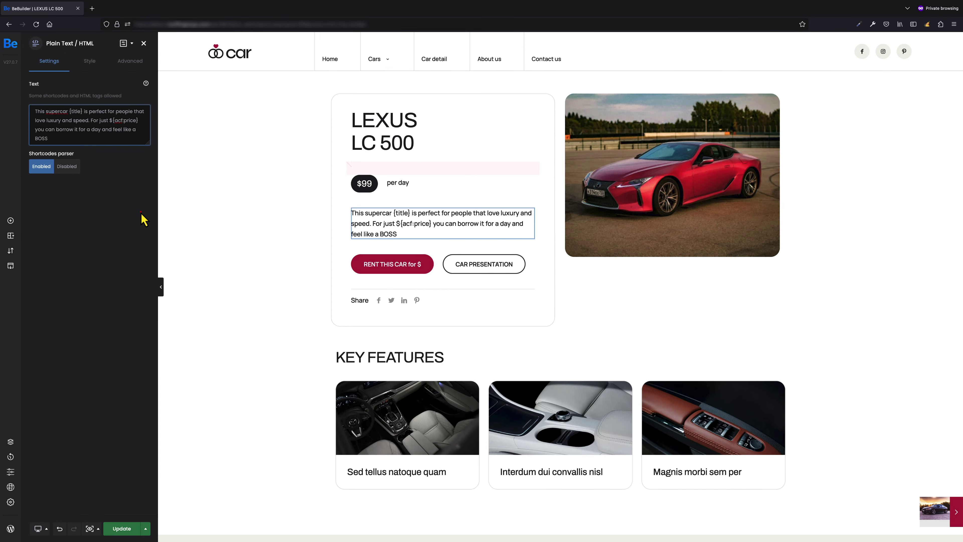
Paste {acf:price} after the $ in the RENT THIS CAR button title, then reopen LEXUS LC 500 for editing.
{"action": "left_click", "coordinate": [403, 263]}
{"action": "left_click", "coordinate": [100, 96]}
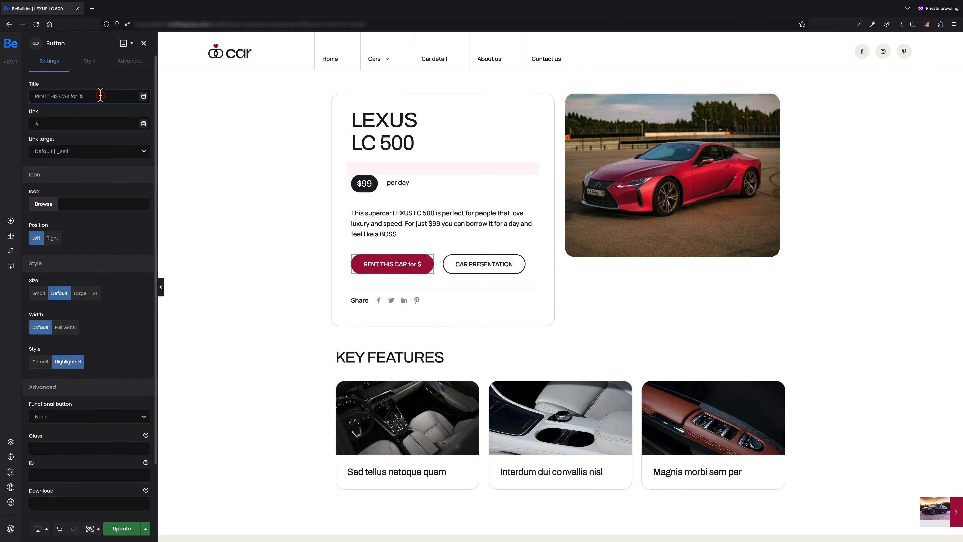
{"action": "type", "text": "{acf:price}"}
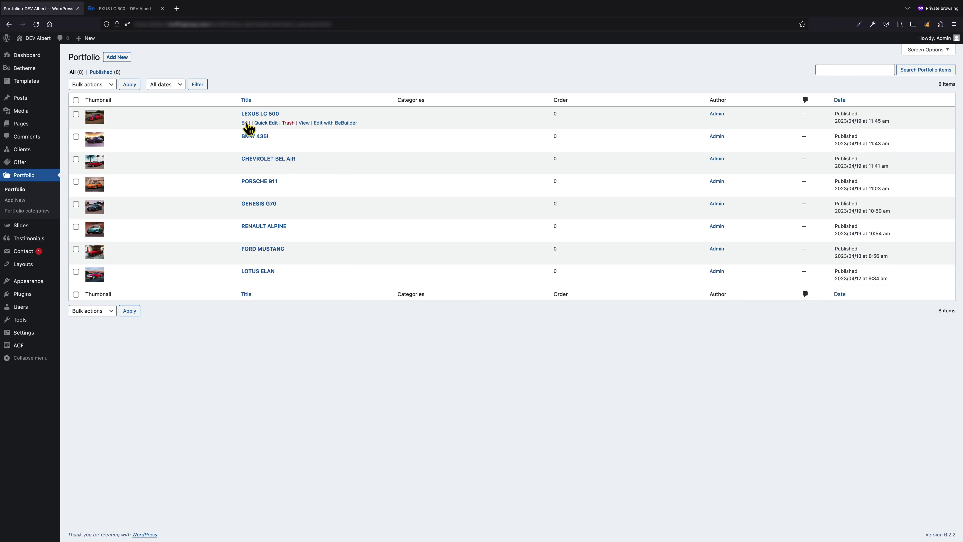
{"action": "left_click", "coordinate": [245, 123]}
Replace the LEXUS LC 500 Price with 149, update, and reload the car's live page.
{"action": "scroll", "coordinate": [261, 181], "scroll_direction": "down", "scroll_amount": 15}
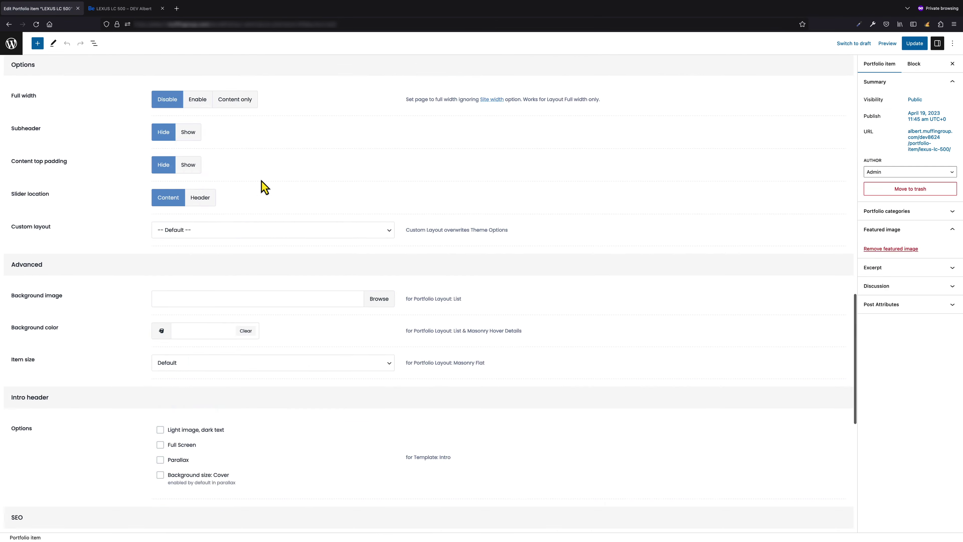
{"action": "scroll", "coordinate": [262, 181], "scroll_direction": "down", "scroll_amount": 10}
{"action": "double_click", "coordinate": [47, 508]}
{"action": "type", "text": "1"}
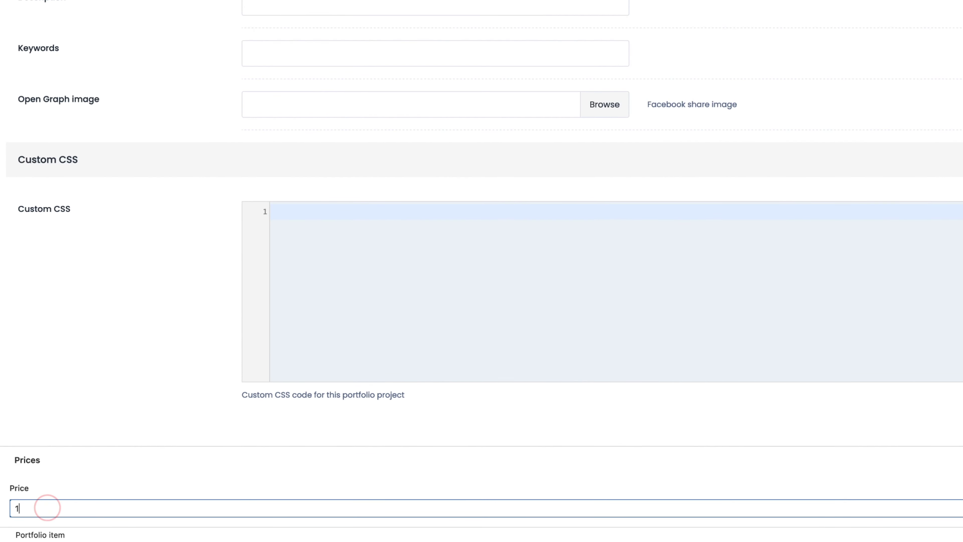
{"action": "type", "text": "49"}
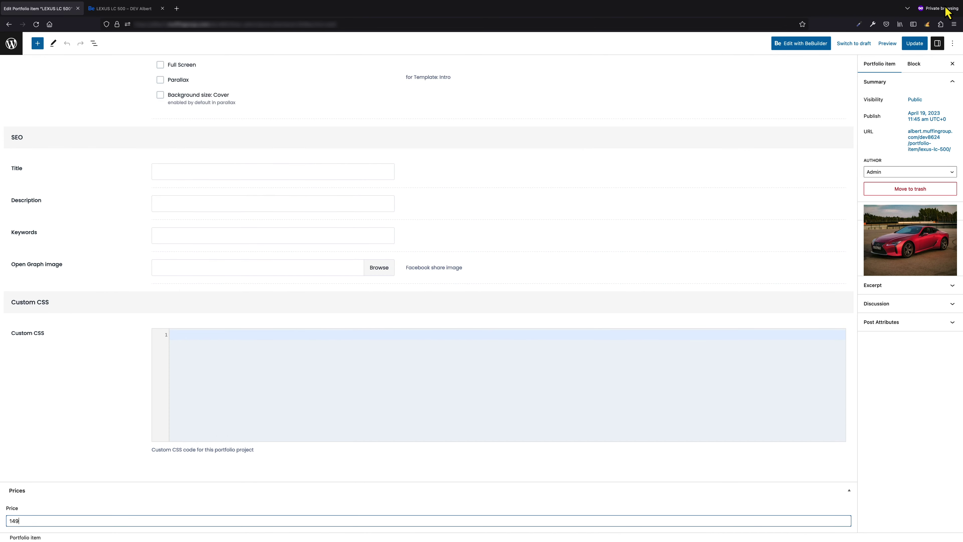
{"action": "left_click", "coordinate": [913, 44]}
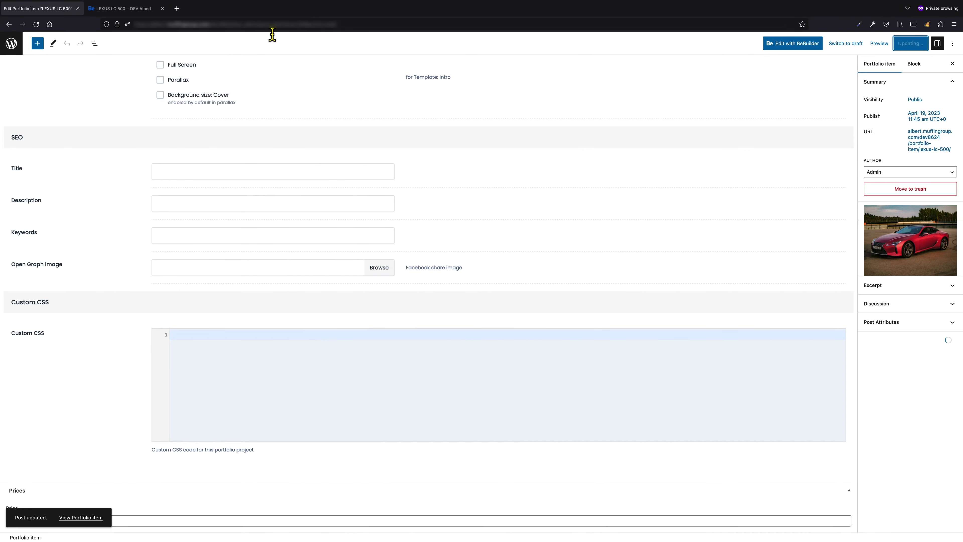
{"action": "left_click", "coordinate": [110, 11]}
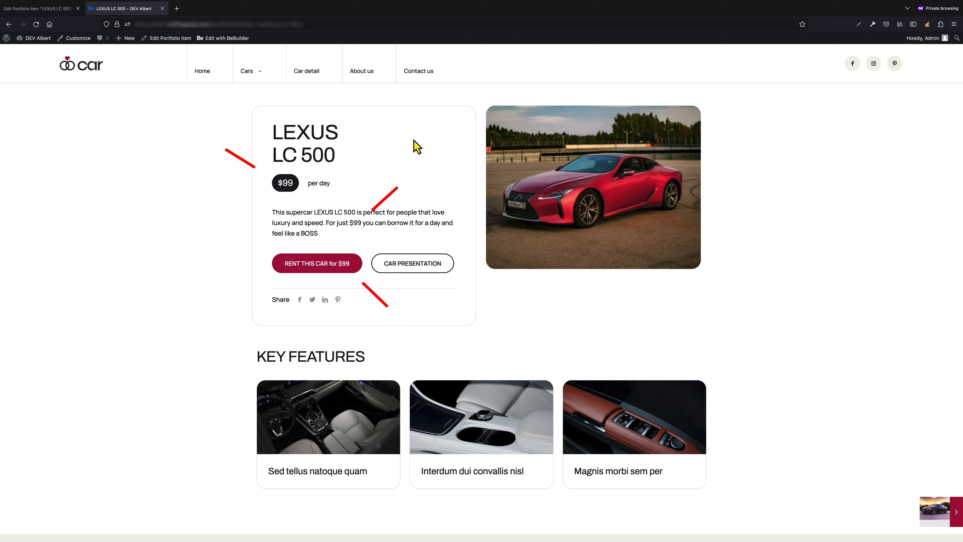
{"action": "left_click", "coordinate": [36, 24]}
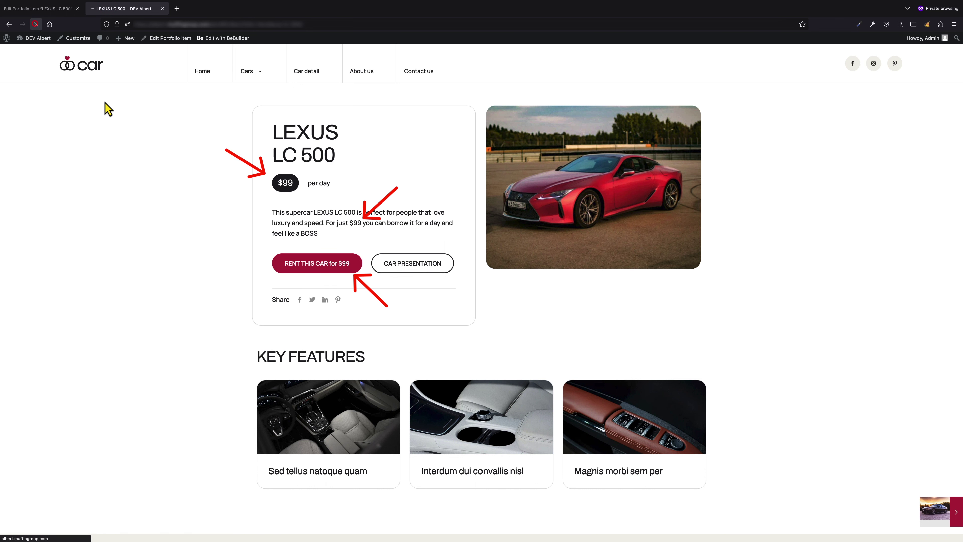